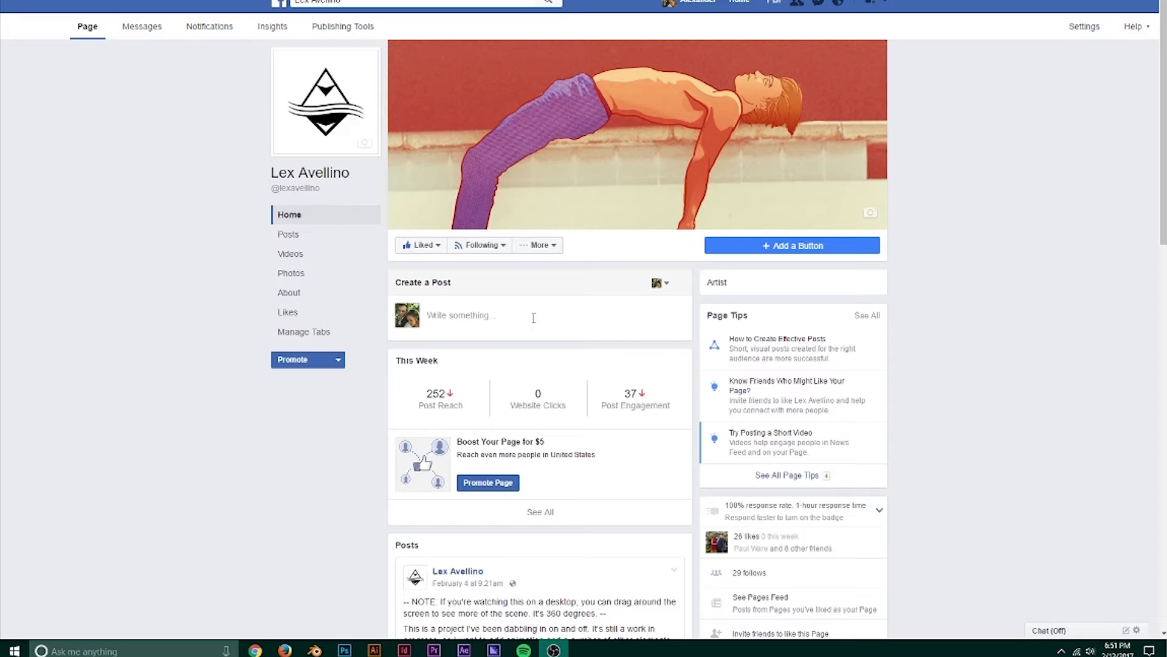
- Play the 'Parish: a VR Scene' 360° video full screen, look toward the log and stump, then exit
scroll(698, 450, down, 6)
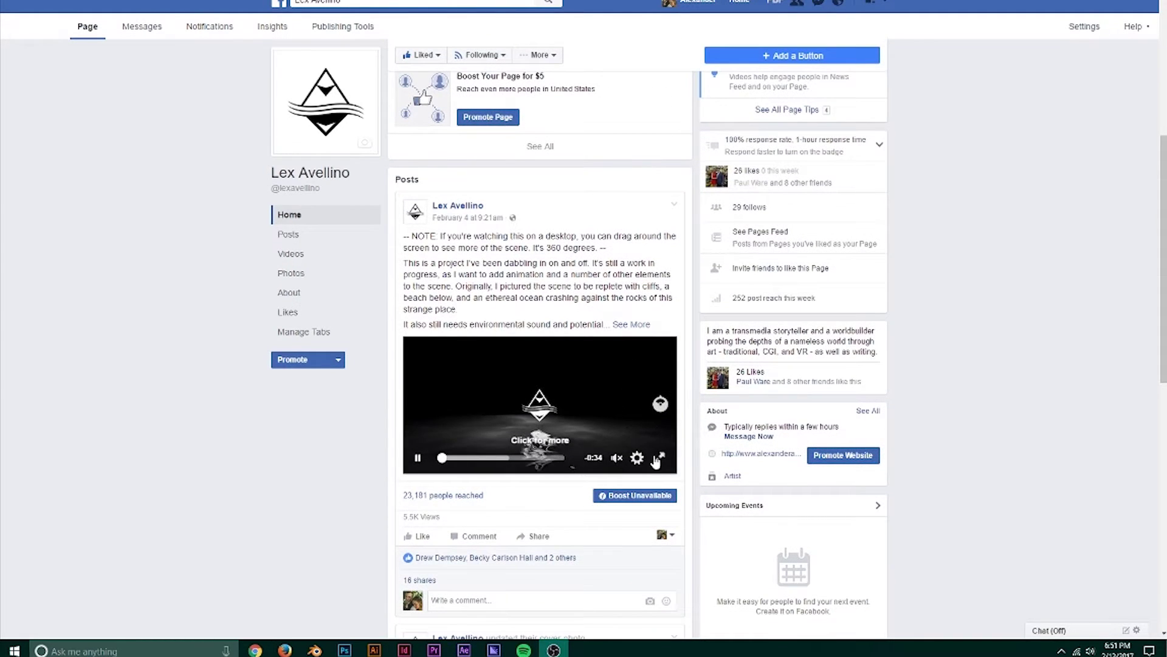
scroll(668, 365, down, 1)
click(659, 401)
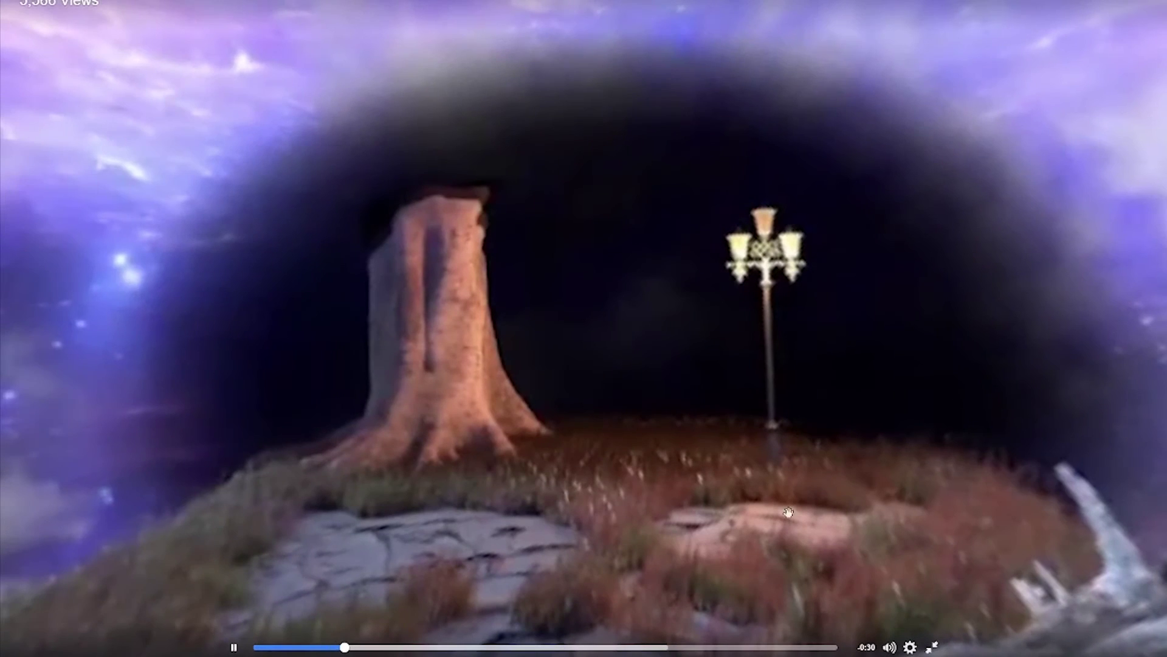
drag(598, 480, 608, 369)
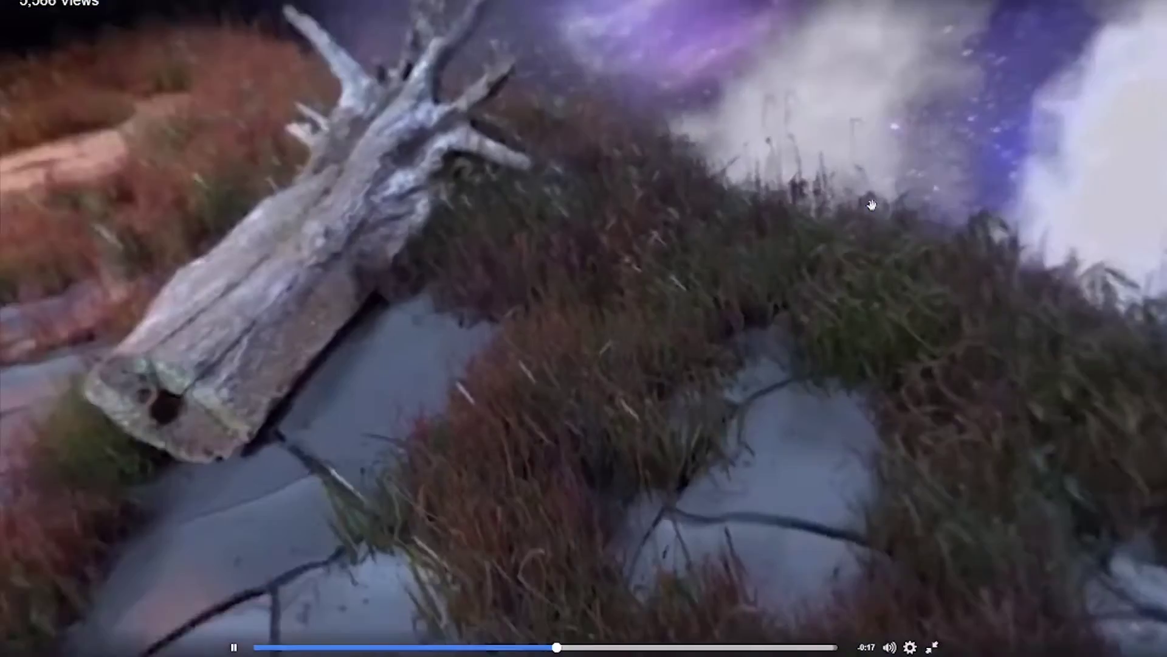
drag(298, 344, 809, 626)
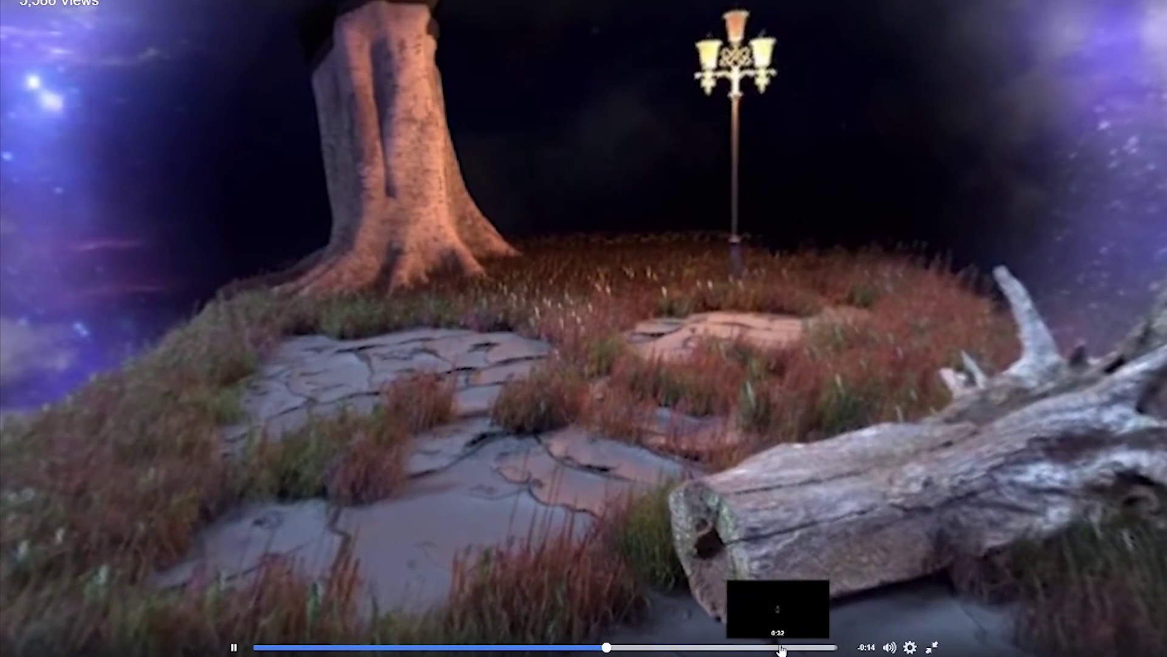
key(Escape)
- Switch to Blender and preview the floating-island scene with rendered shading
mouse_move(314, 649)
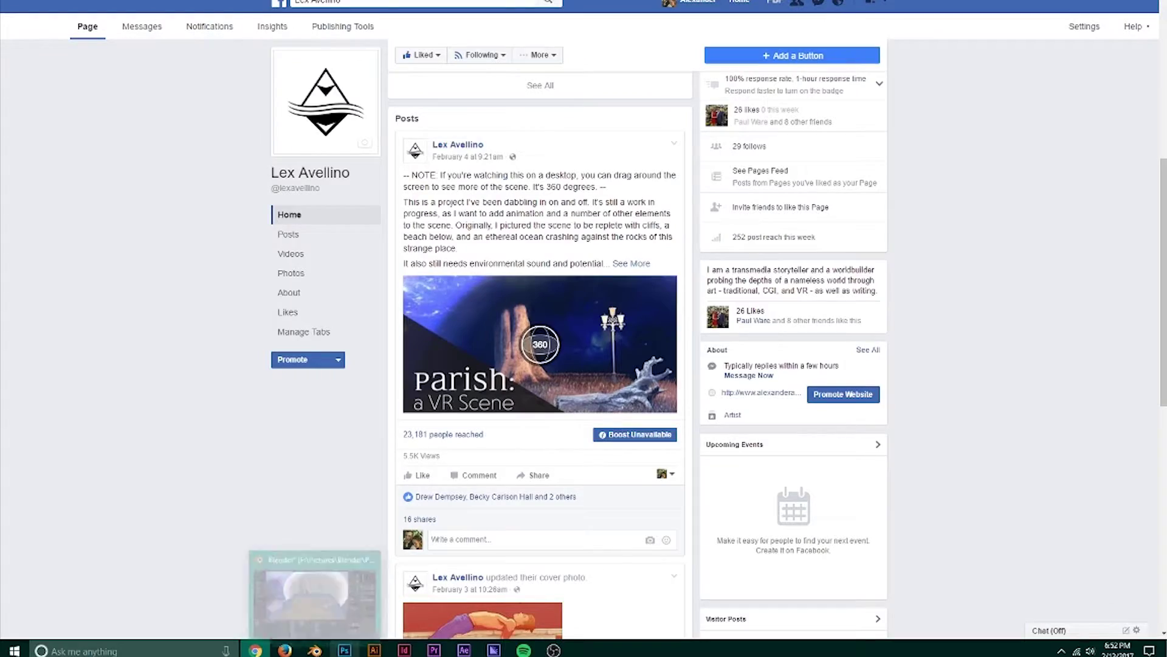
click(315, 593)
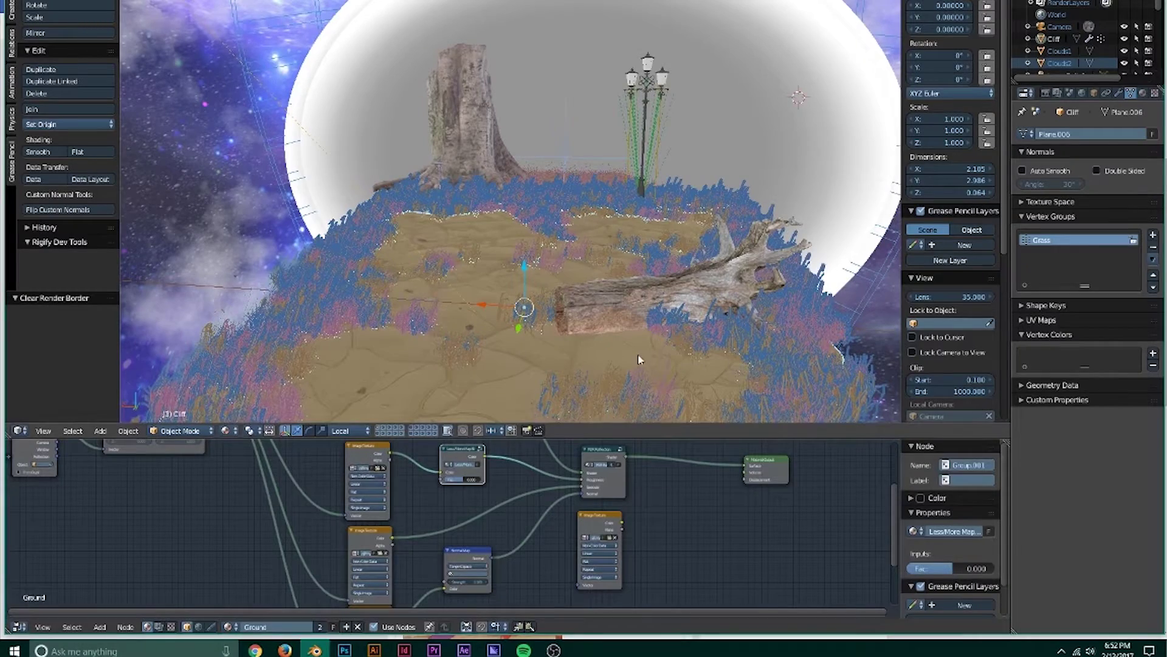
middle_drag(689, 317, 608, 194)
scroll(621, 258, up, 3)
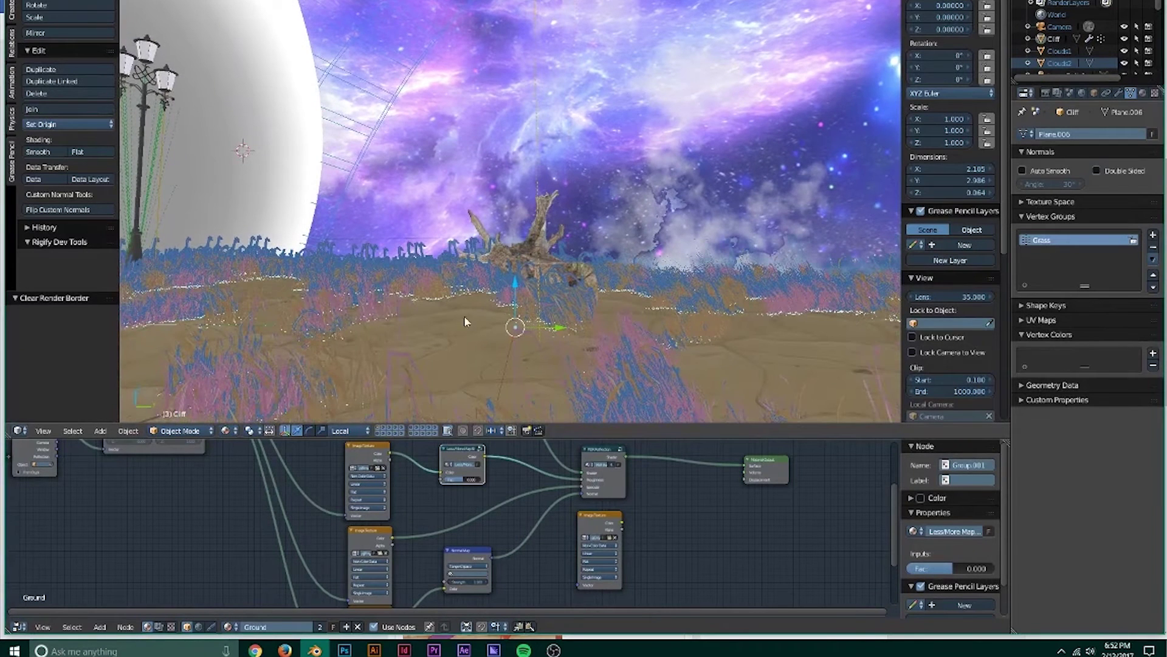
key(shift+z)
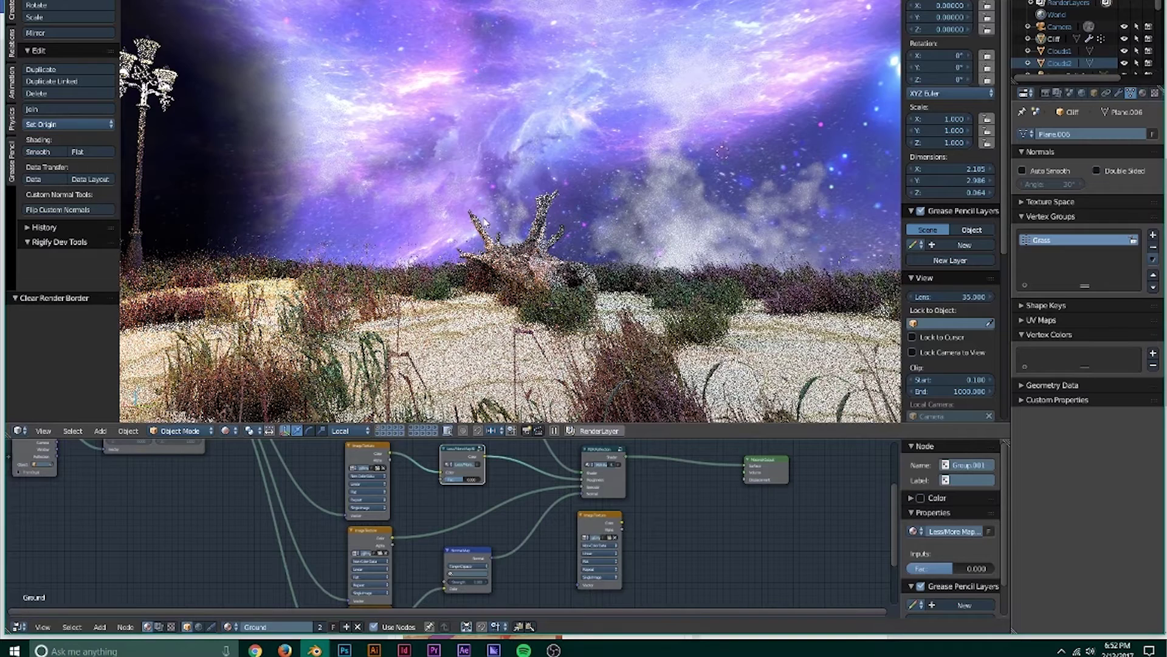
scroll(703, 220, up, 5)
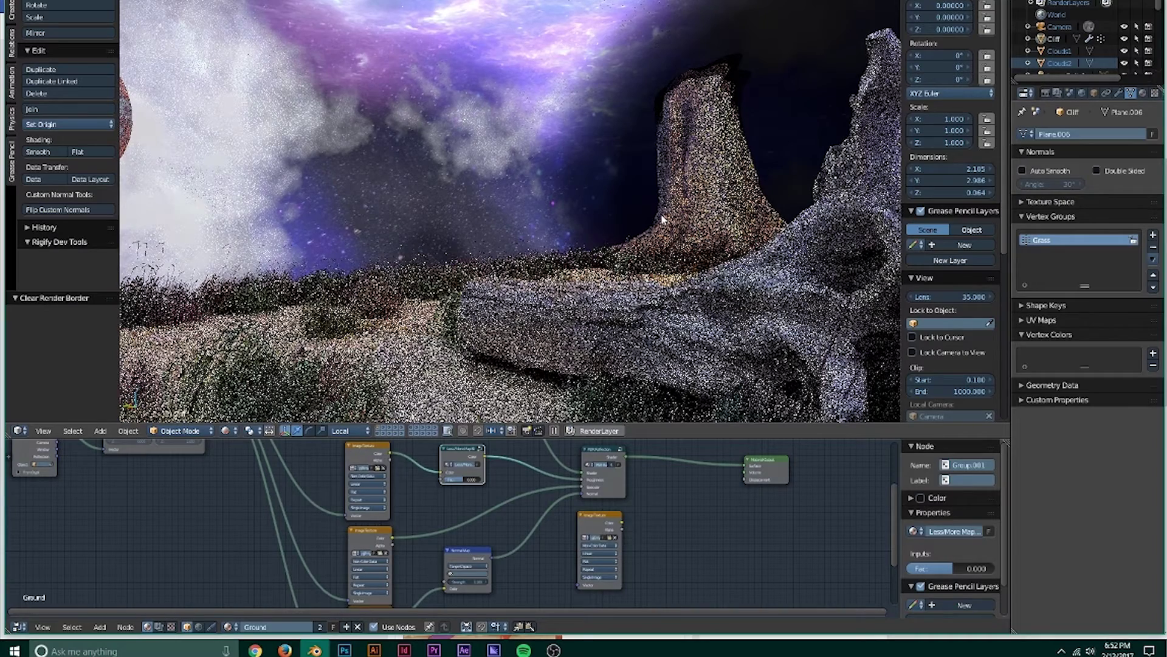
- Return to textured display and orbit down onto the floating island's terrain
key(shift+z)
mouse_move(661, 214)
middle_down()
mouse_move(600, 239)
mouse_move(624, 313)
mouse_move(584, 292)
mouse_move(540, 304)
mouse_move(589, 313)
mouse_move(611, 215)
mouse_move(530, 203)
mouse_move(653, 243)
mouse_move(734, 251)
mouse_move(723, 255)
middle_up()
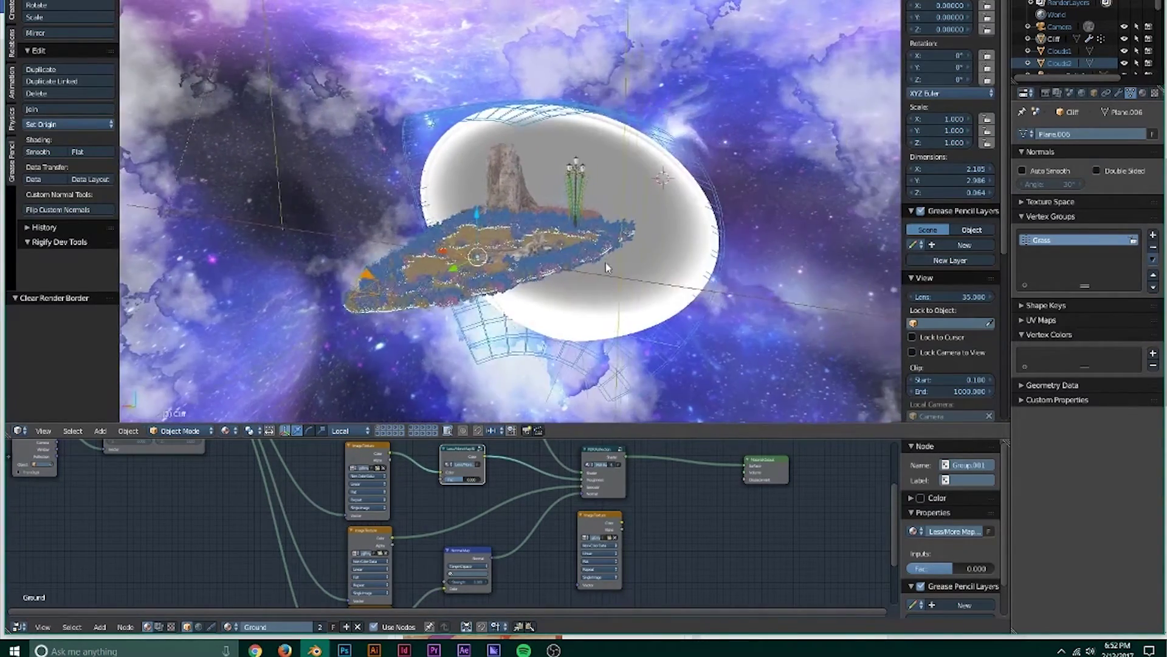
scroll(547, 262, up, 4)
middle_drag(575, 264, 633, 243)
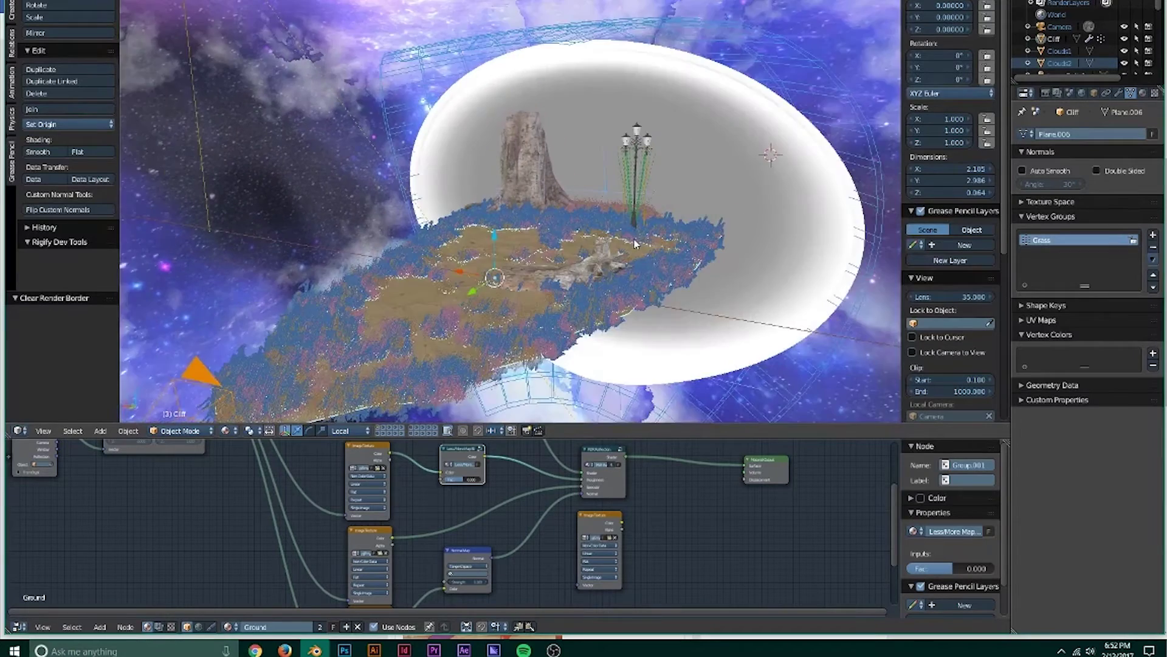
scroll(636, 245, down, 6)
scroll(635, 243, down, 8)
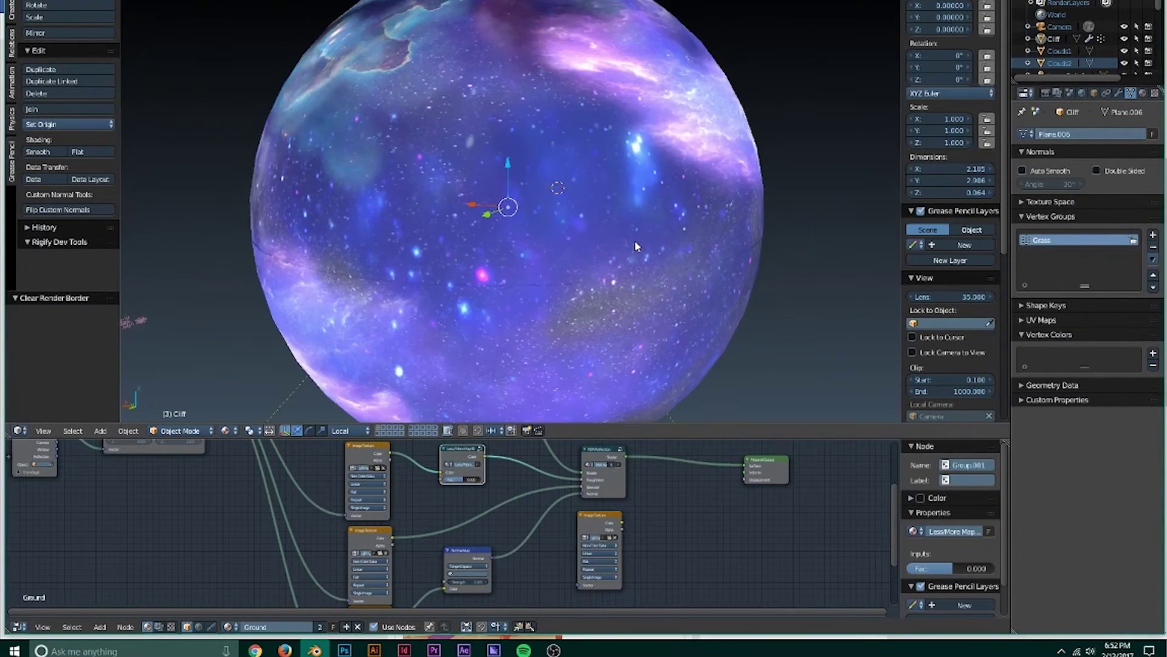
- Show the scene in wireframe and select the Clouds2, Clouds1, Space and Moon spheres in turn
key(z)
middle_drag(564, 243, 586, 235)
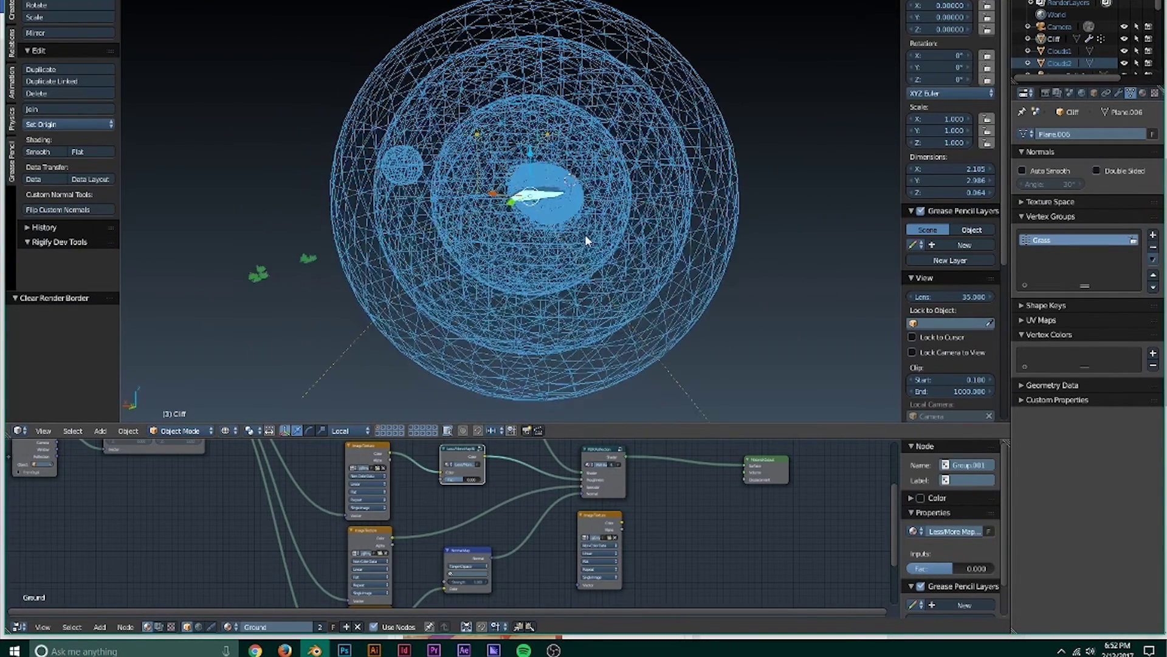
scroll(564, 236, up, 2)
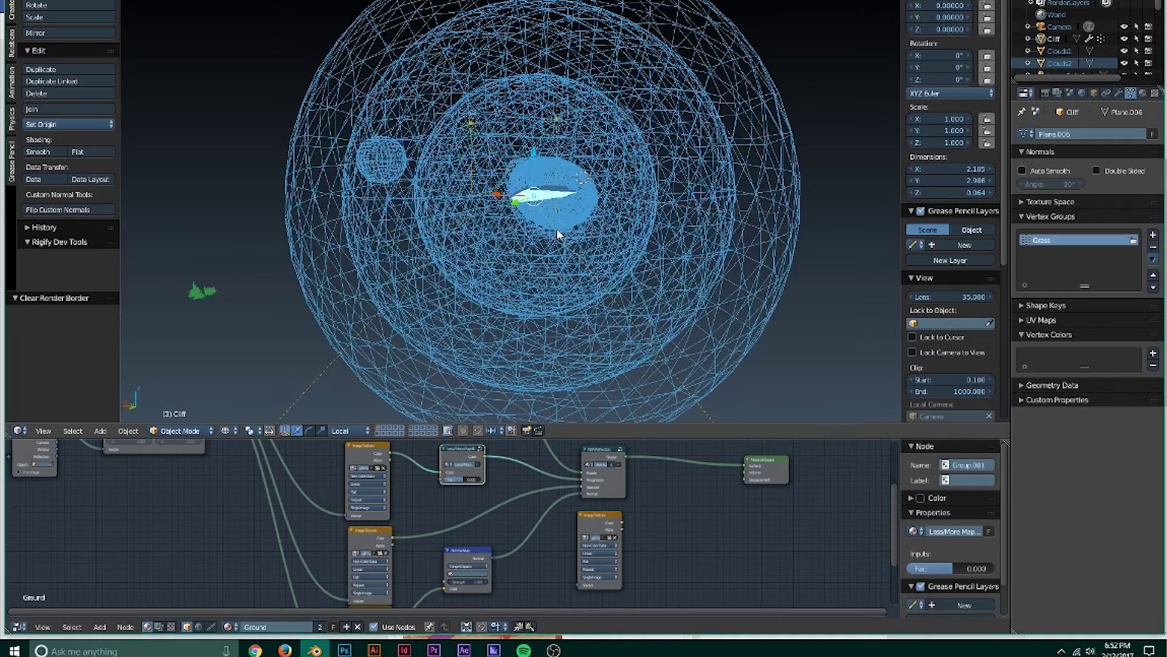
right_click(421, 205)
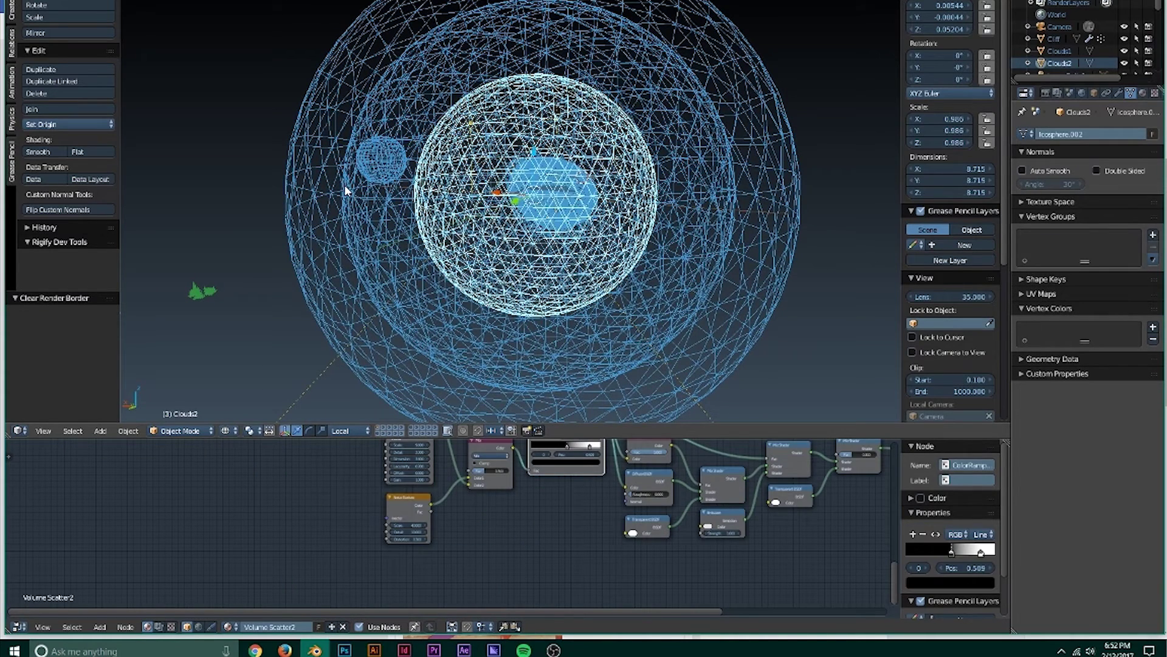
right_click(346, 190)
right_click(375, 169)
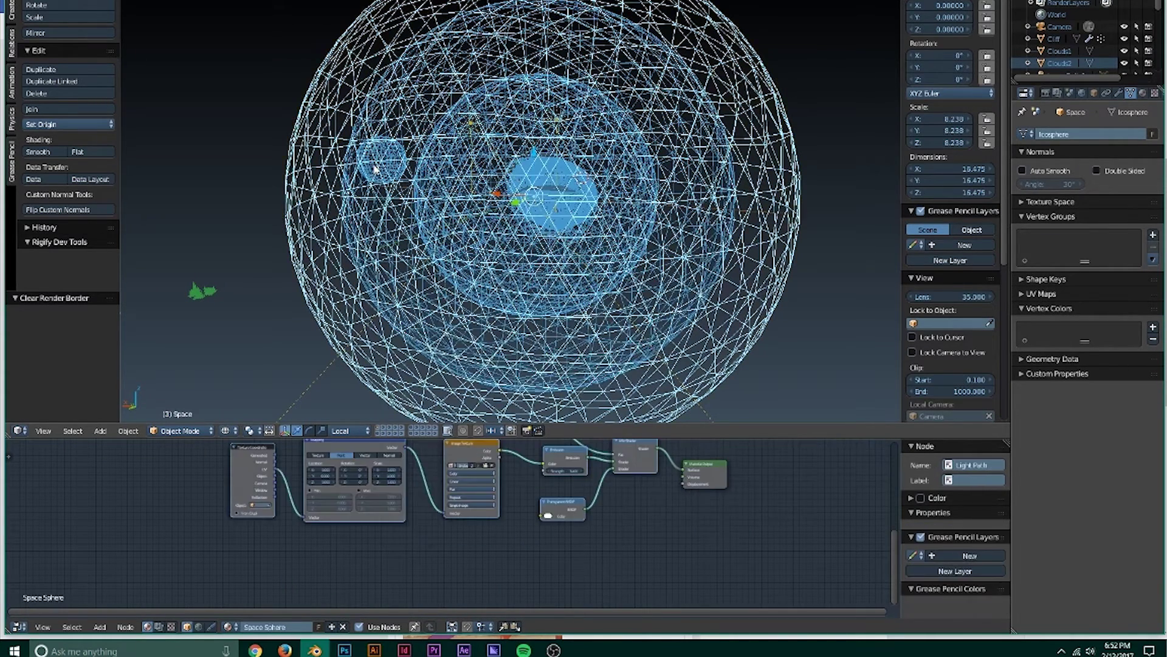
right_click(381, 156)
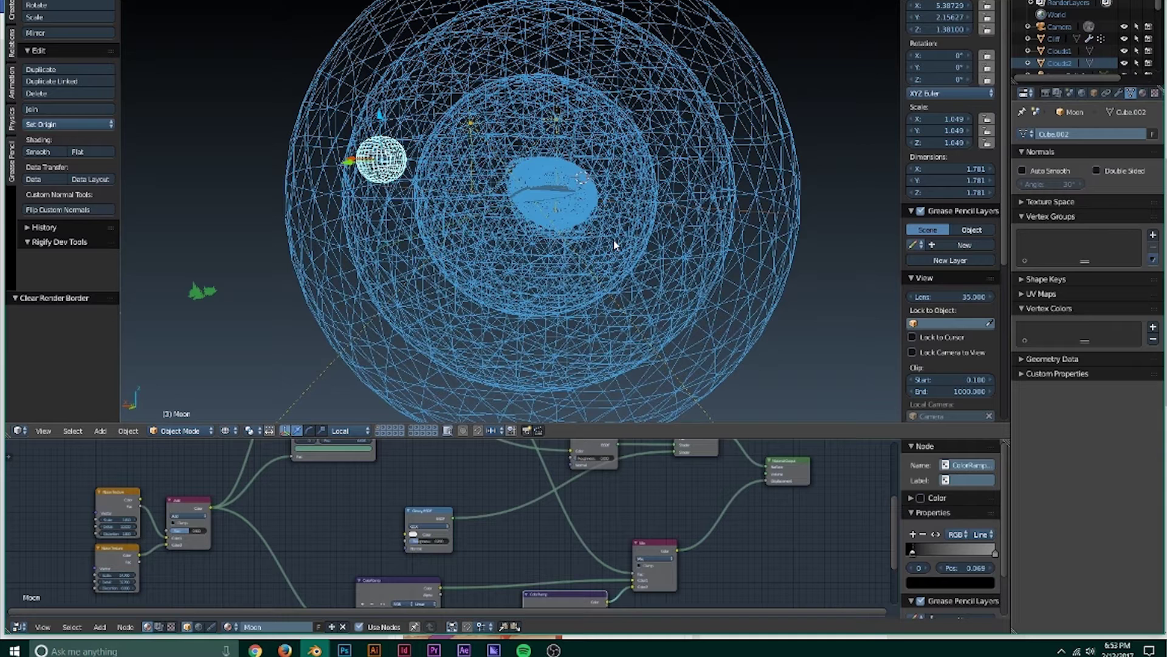
- Deselect all and switch to Material viewport shading, orbiting until the island is edge-on
key(a)
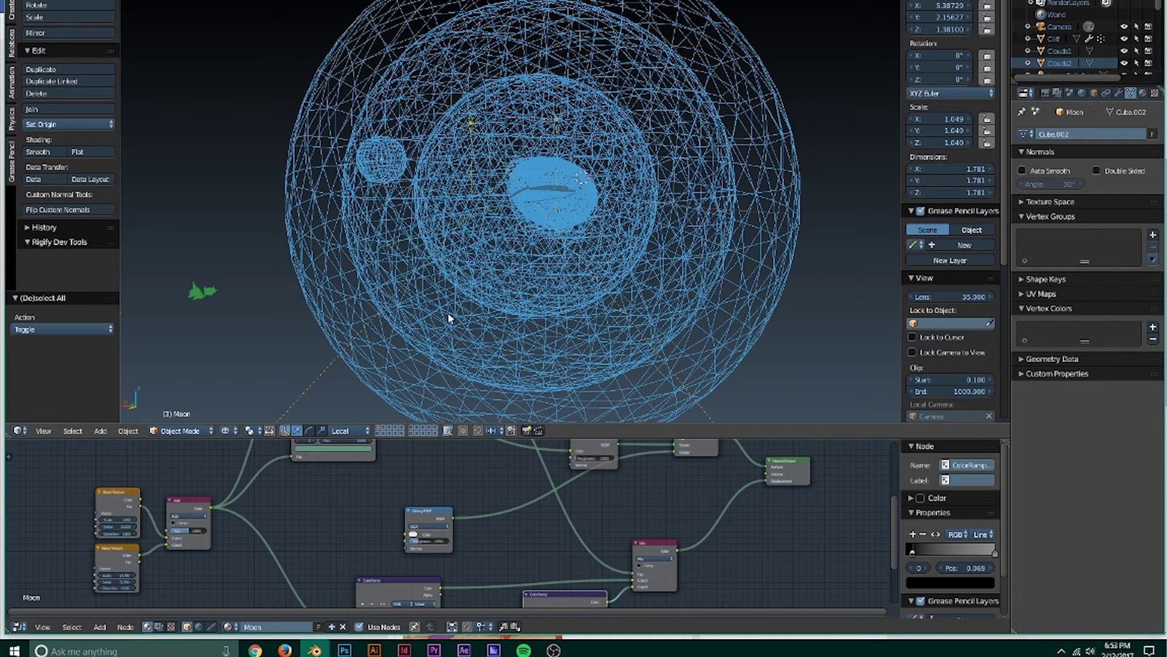
key(z)
click(225, 430)
click(247, 355)
middle_drag(670, 277, 417, 268)
scroll(418, 268, down, 2)
middle_drag(533, 276, 563, 192)
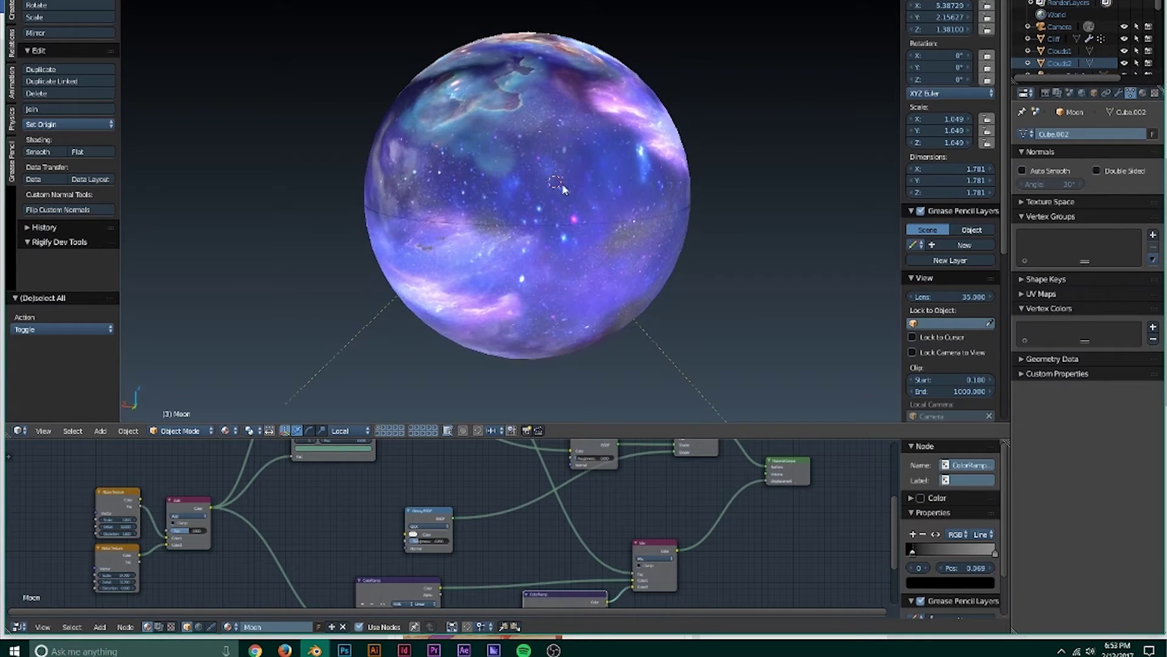
middle_drag(447, 245, 500, 260)
scroll(511, 261, up, 6)
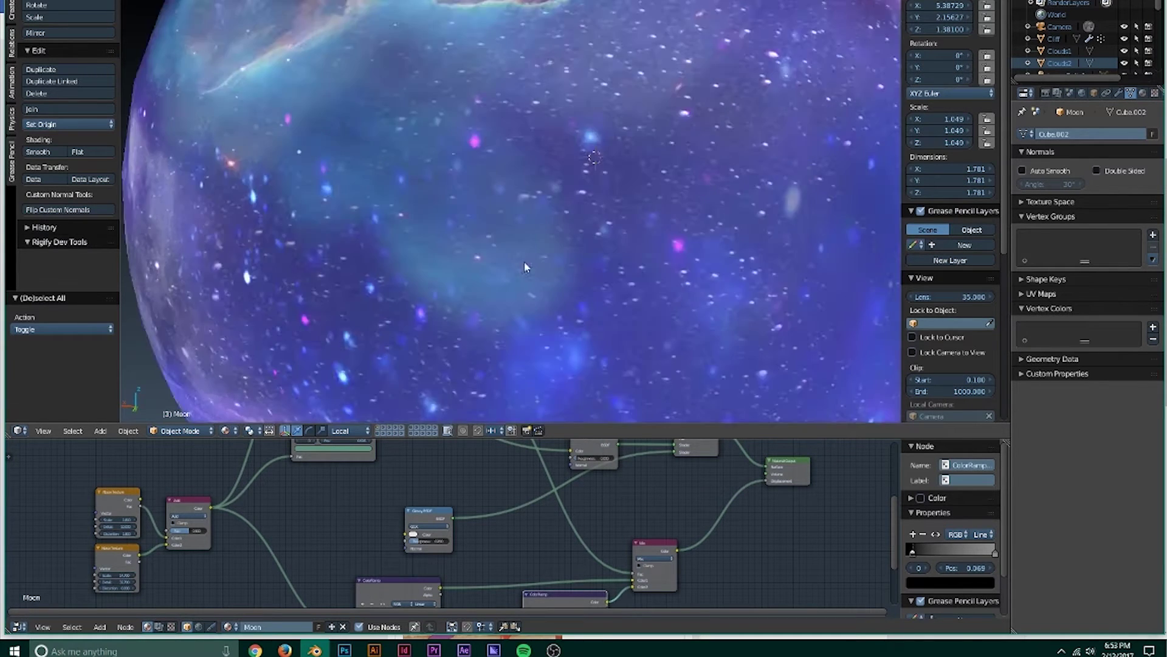
scroll(539, 265, up, 8)
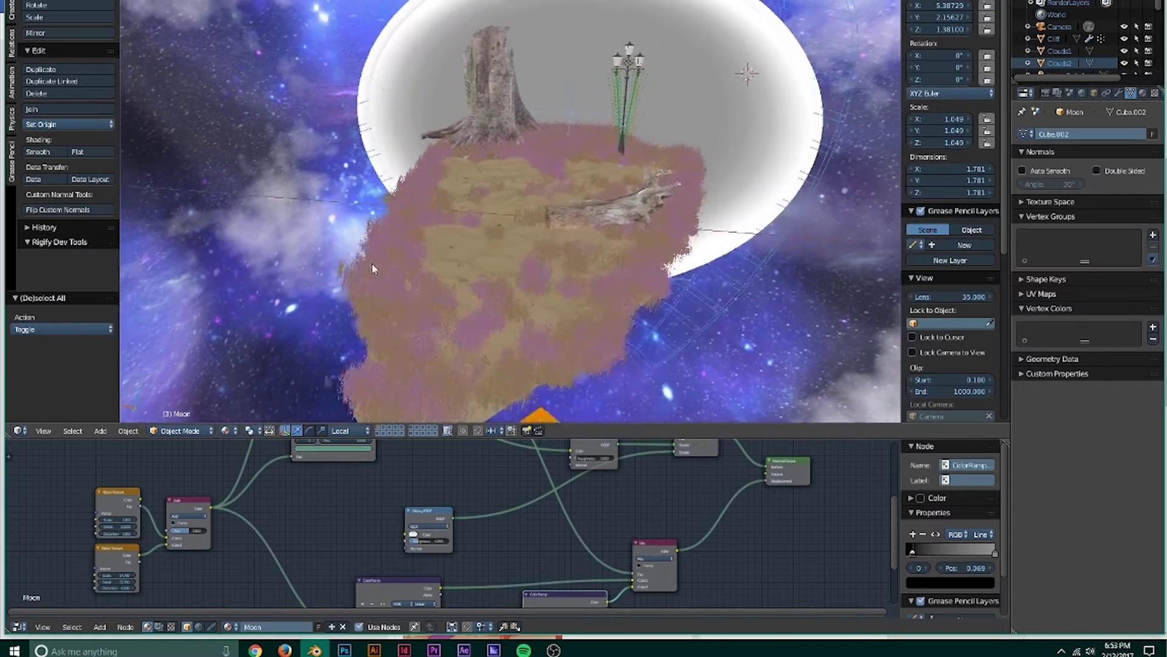
middle_drag(490, 202, 418, 247)
- Move the camera along its local Z axis and look through it with Numpad 0
right_click(365, 216)
key(g)
key(z)
key(z)
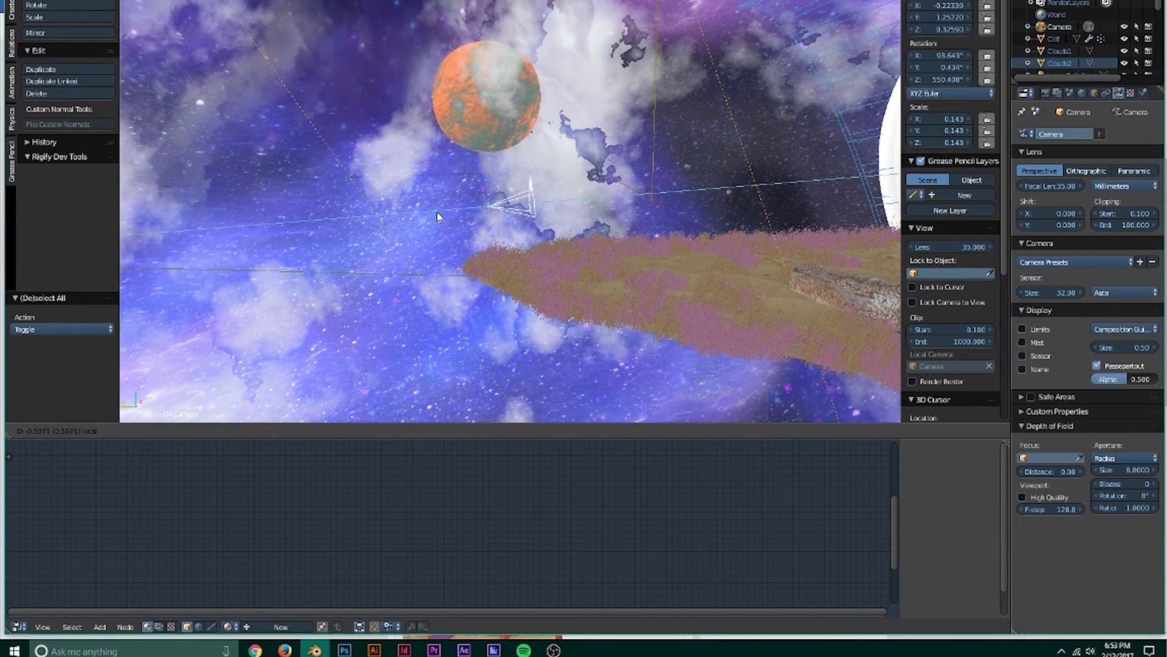
click(382, 223)
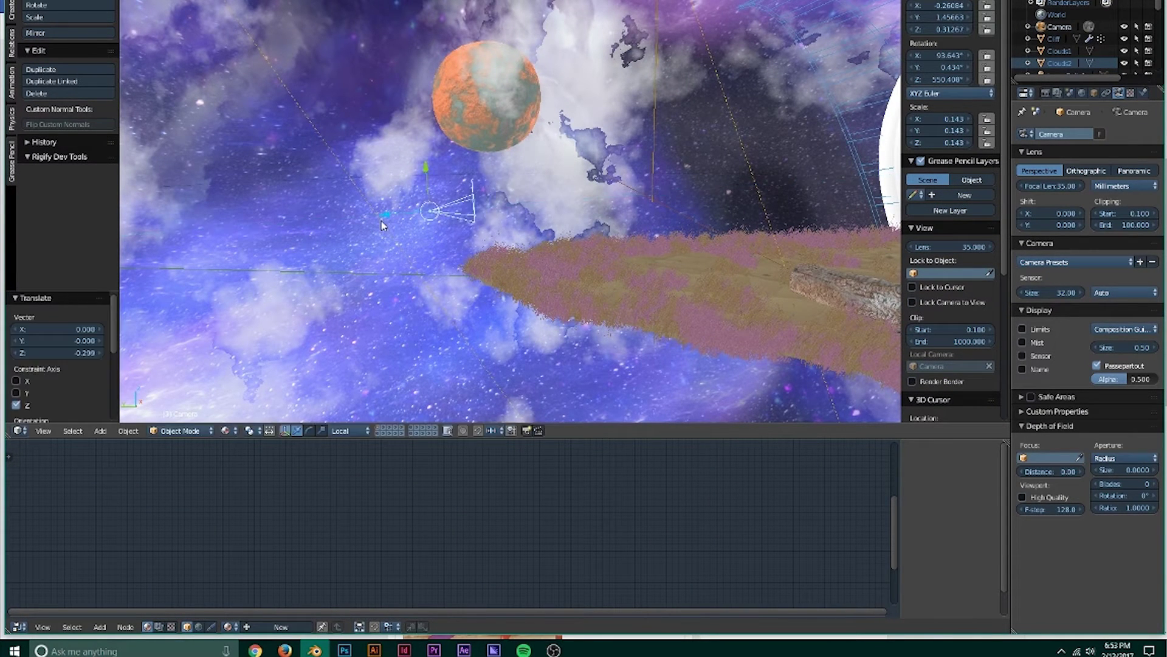
key(KP_0)
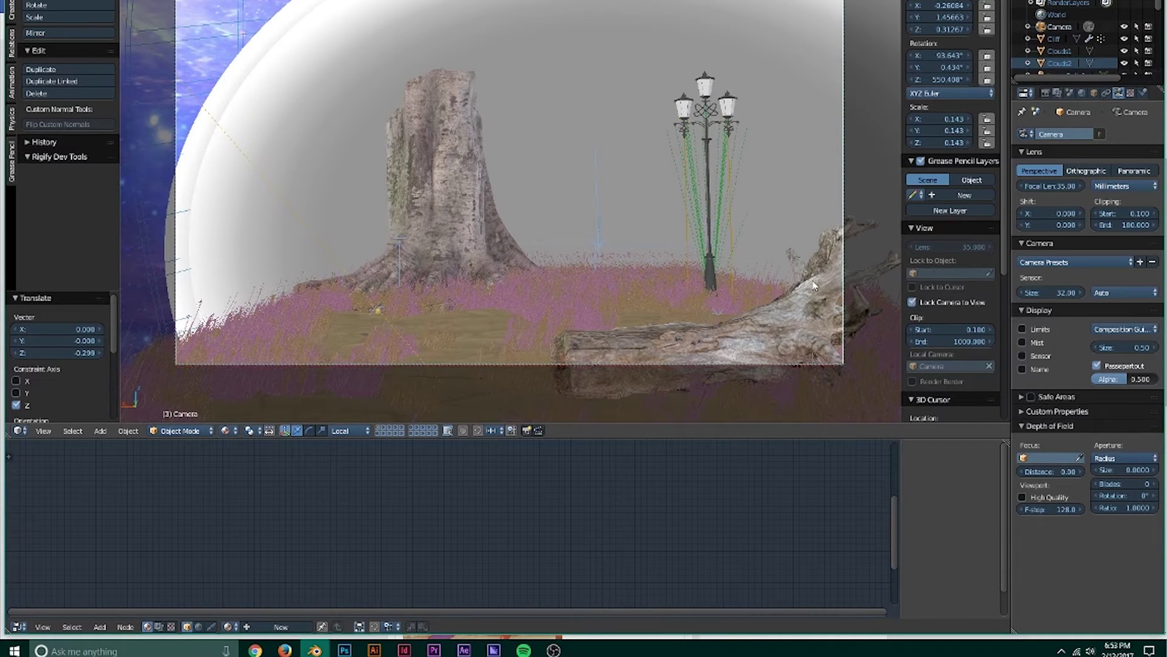
scroll(814, 282, down, 6)
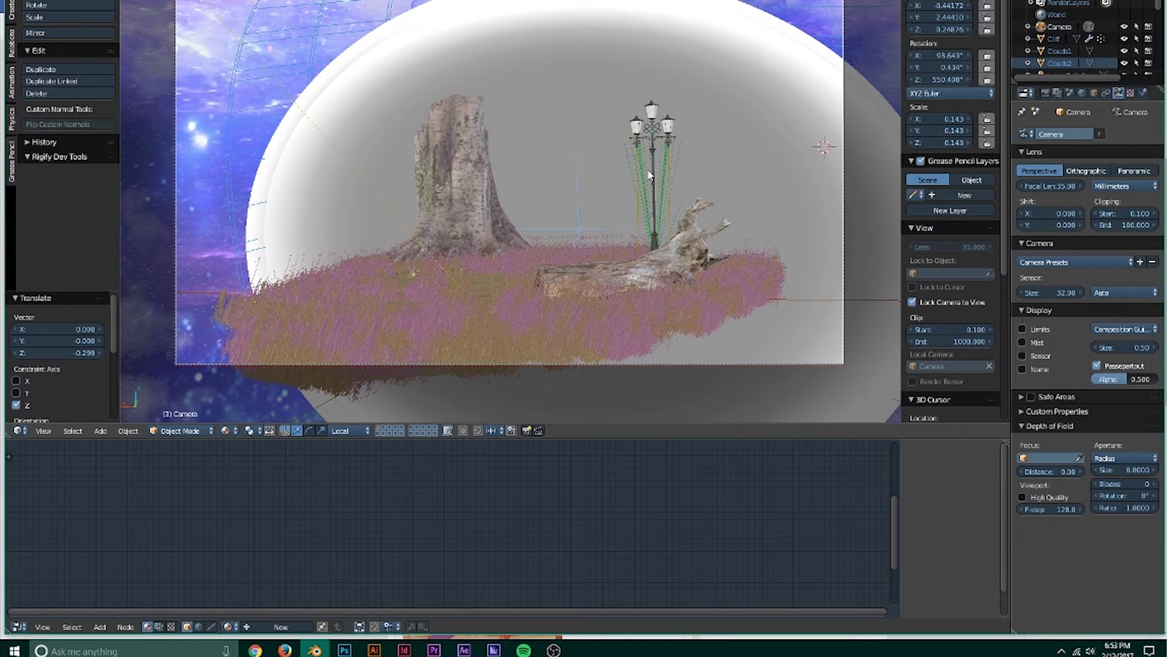
- Turn off Lock Camera to View and shift the camera along local Z again
click(931, 302)
middle_drag(840, 225, 590, 255)
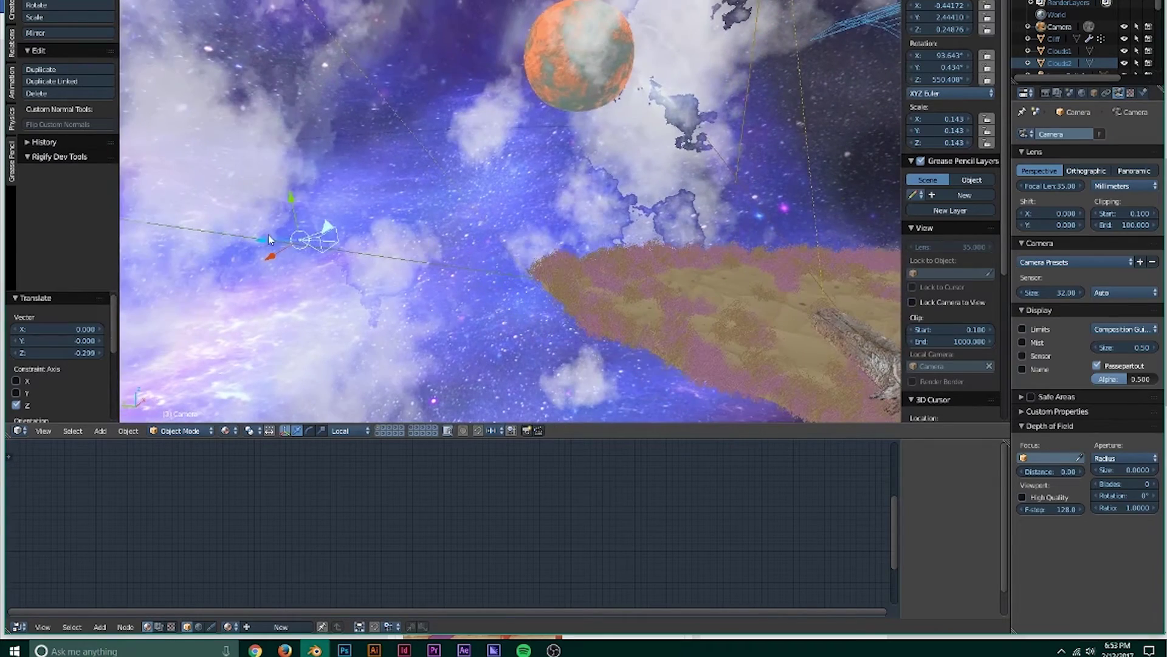
key(g)
key(z)
click(378, 243)
middle_drag(378, 243, 560, 251)
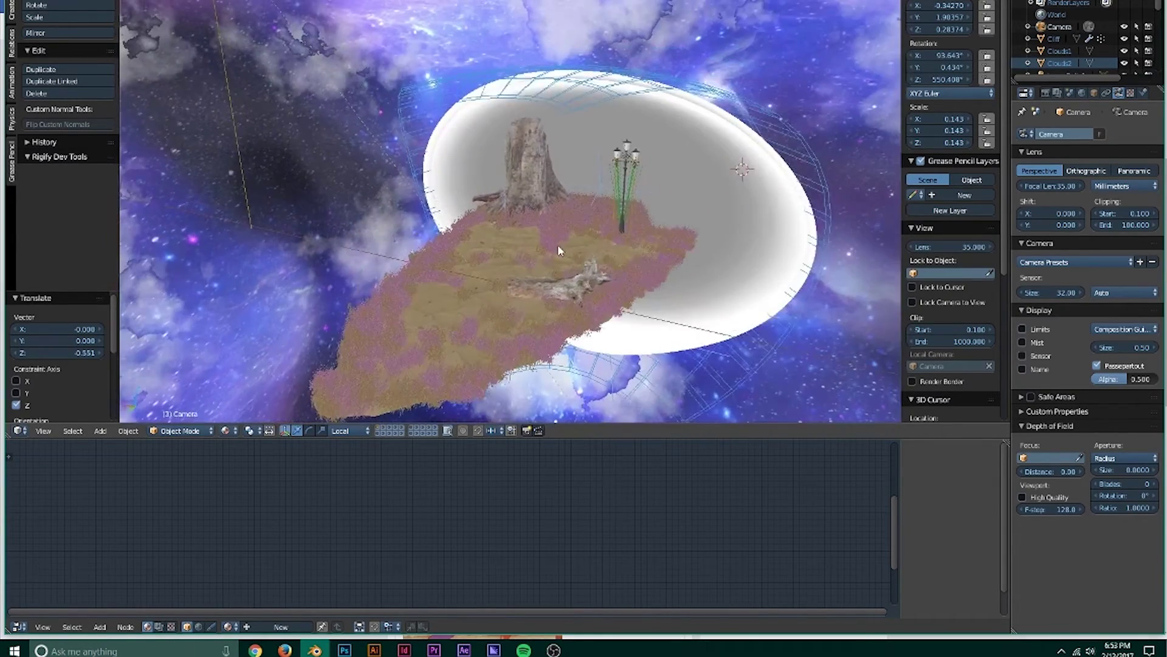
scroll(560, 250, up, 4)
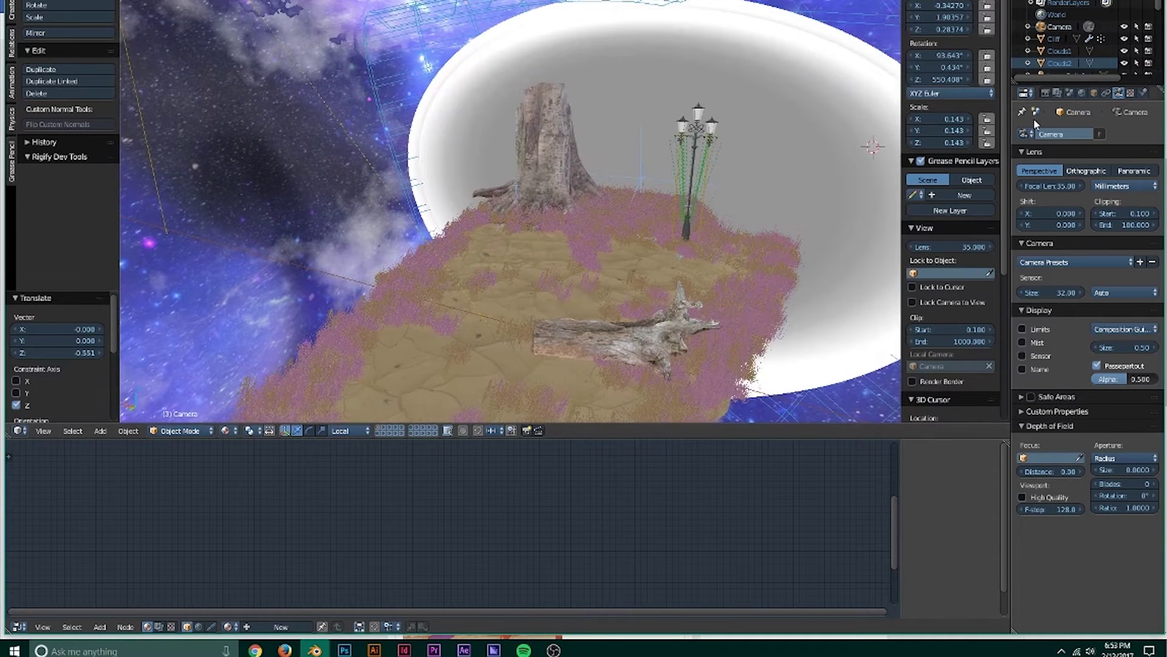
- Set the camera lens type to Panoramic with Equirectangular projection
click(1047, 93)
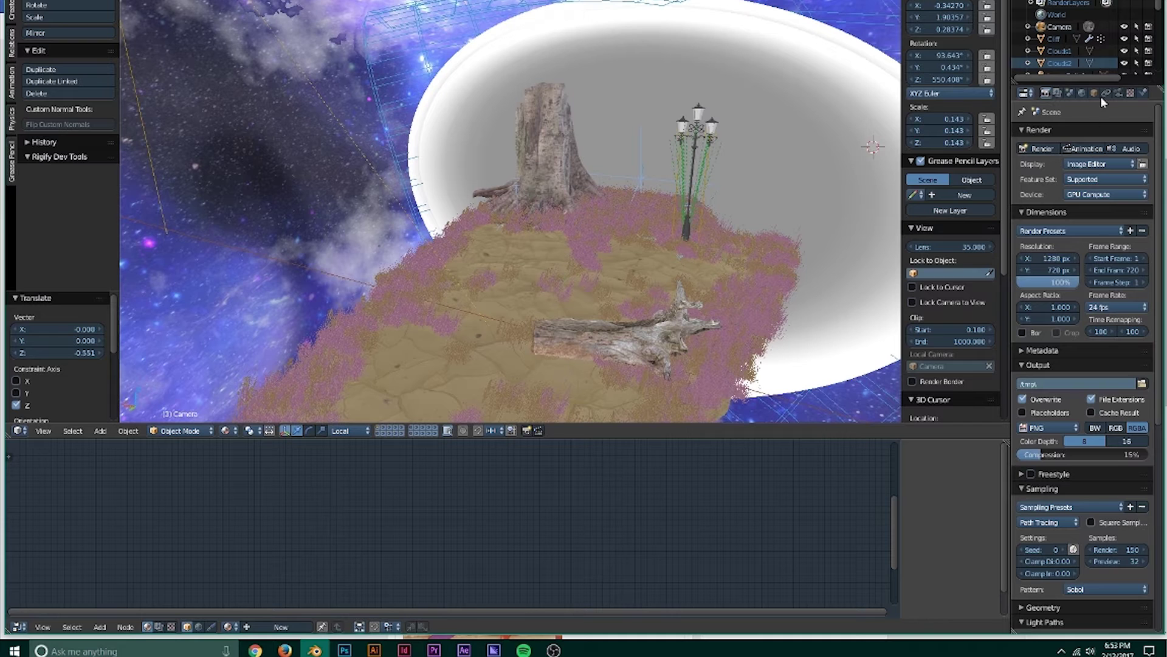
click(1118, 92)
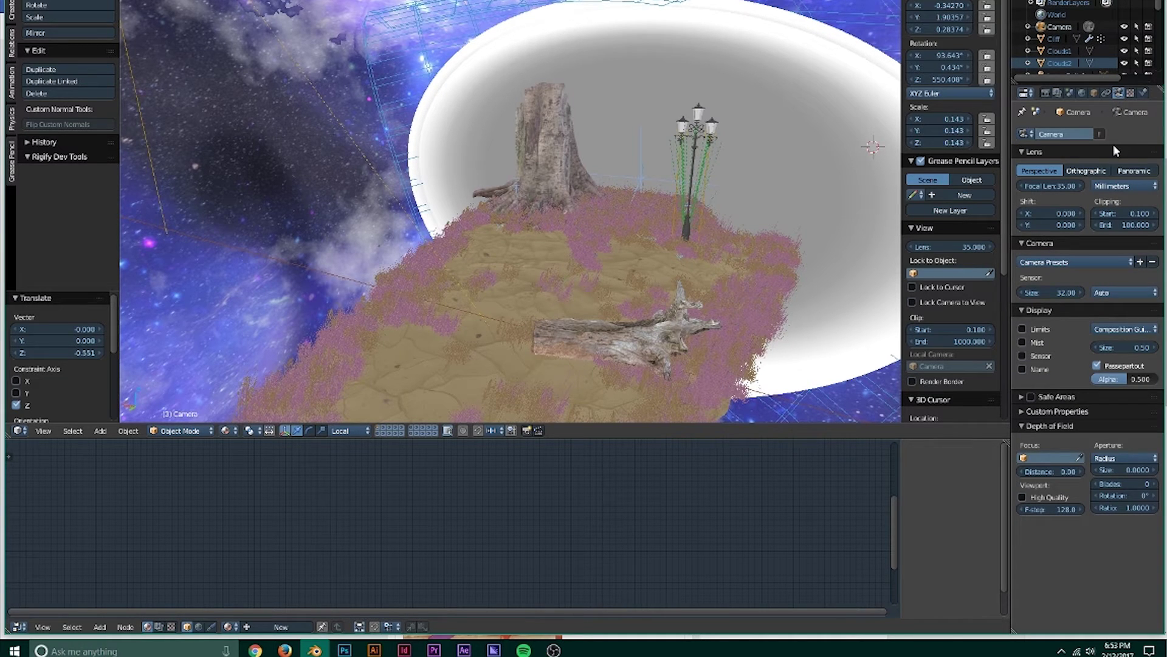
click(1133, 171)
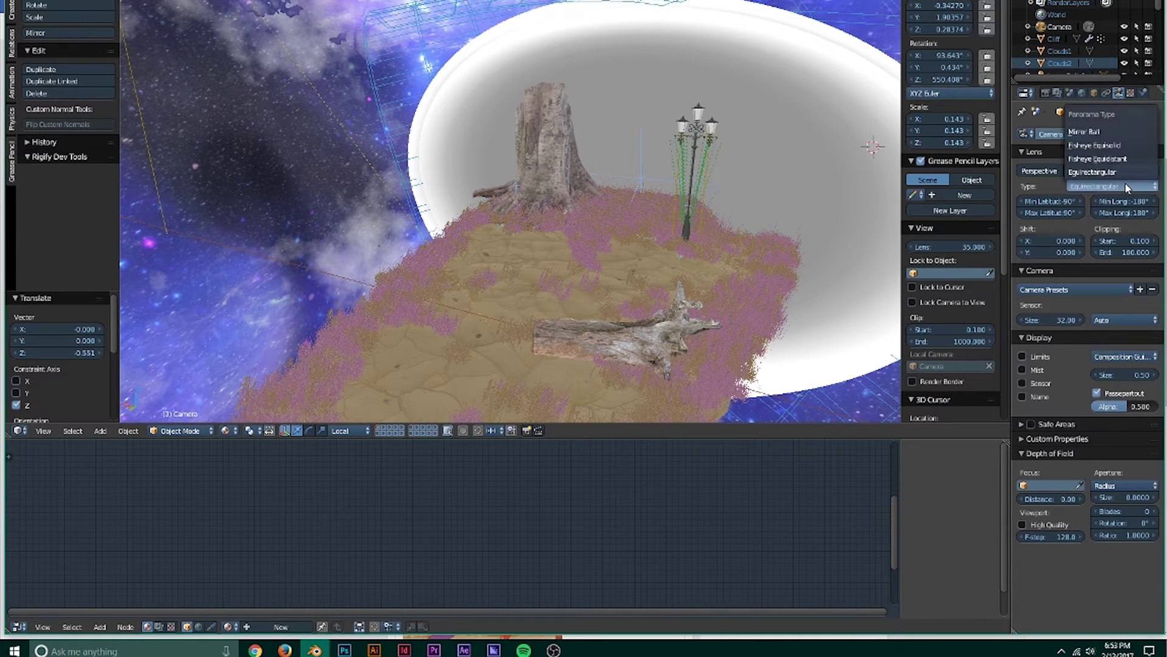